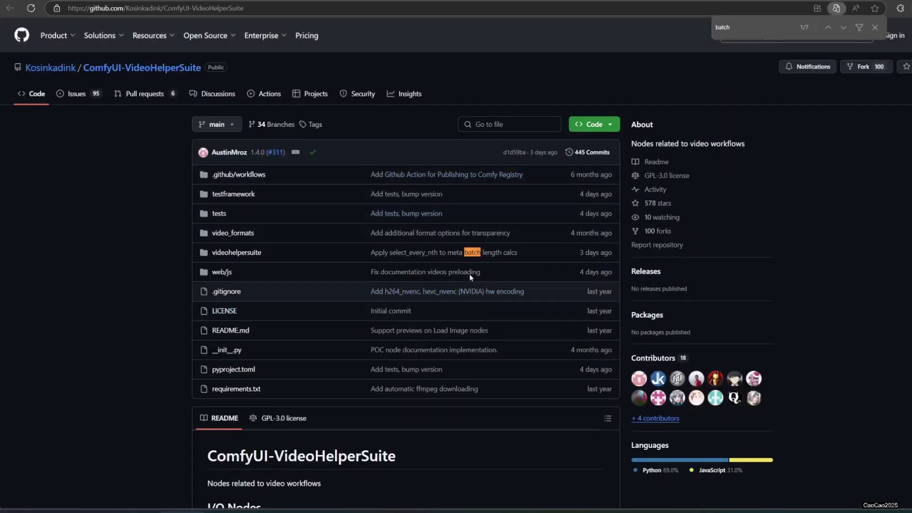
pyautogui.scroll(-4, 470, 275)
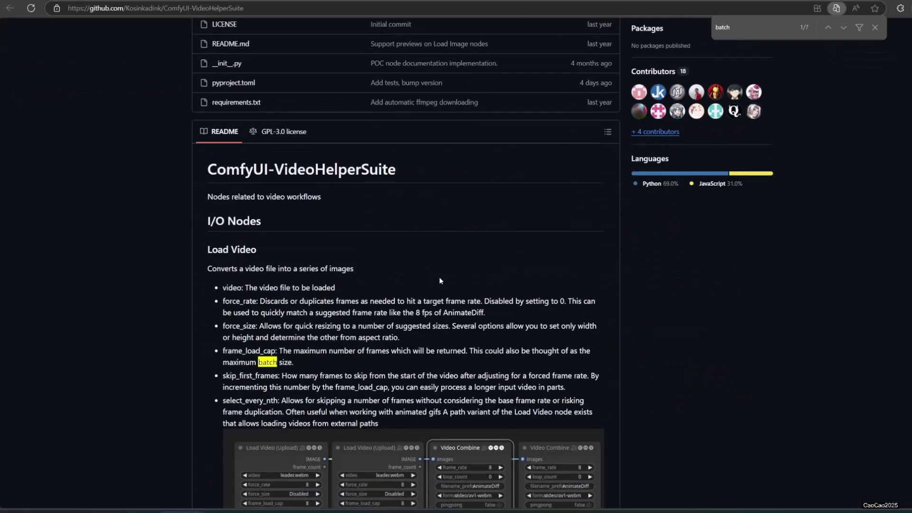
pyautogui.scroll(-1, 470, 275)
pyautogui.scroll(-2, 439, 281)
pyautogui.scroll(-6, 439, 280)
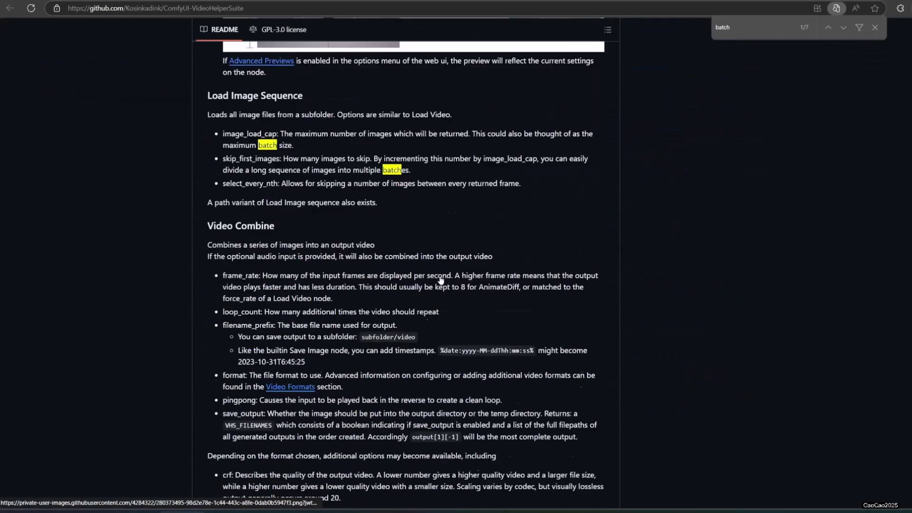
pyautogui.scroll(-6, 440, 280)
pyautogui.scroll(-4, 440, 279)
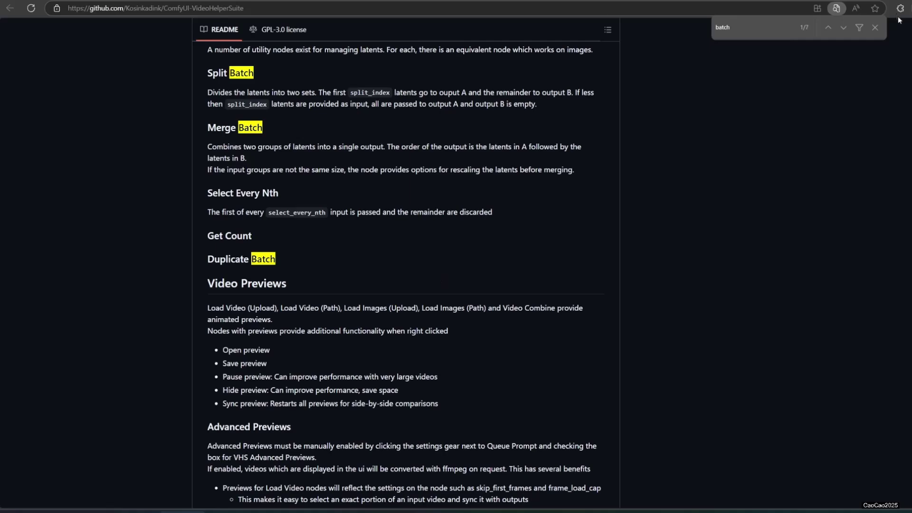
# Dismiss the batch search highlights on the VideoHelperSuite README
pyautogui.click(876, 29)
pyautogui.scroll(-3, 518, 274)
pyautogui.scroll(-3, 517, 268)
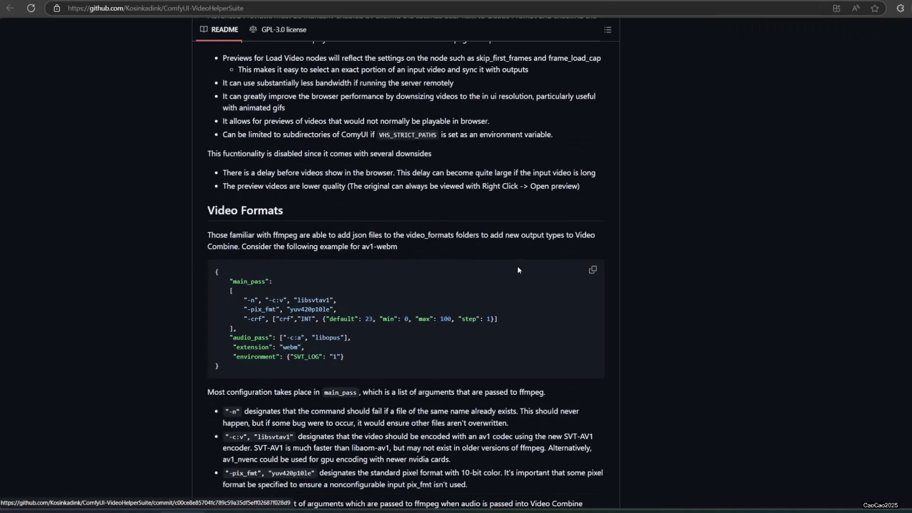
pyautogui.scroll(-3, 518, 270)
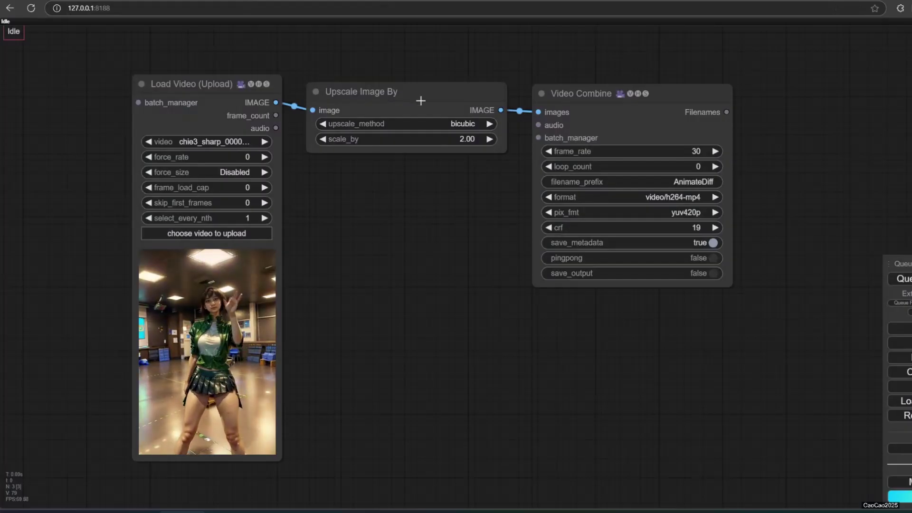
# Nudge Upscale Image By and Video Combine into place, then add Batch Manager via 'batch man' search
pyautogui.moveTo(420, 100); pyautogui.dragTo(424, 99)
pyautogui.moveTo(578, 93); pyautogui.dragTo(576, 88)
pyautogui.click(396, 276)
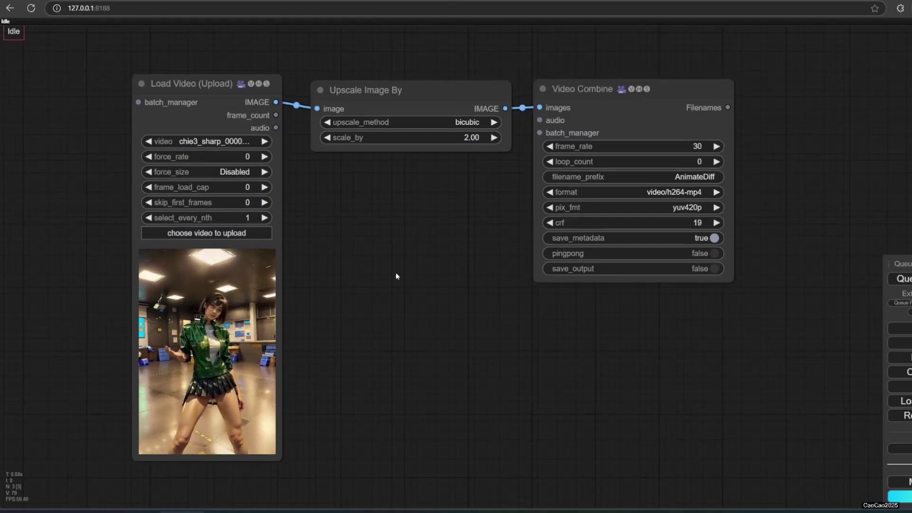
pyautogui.doubleClick(385, 254)
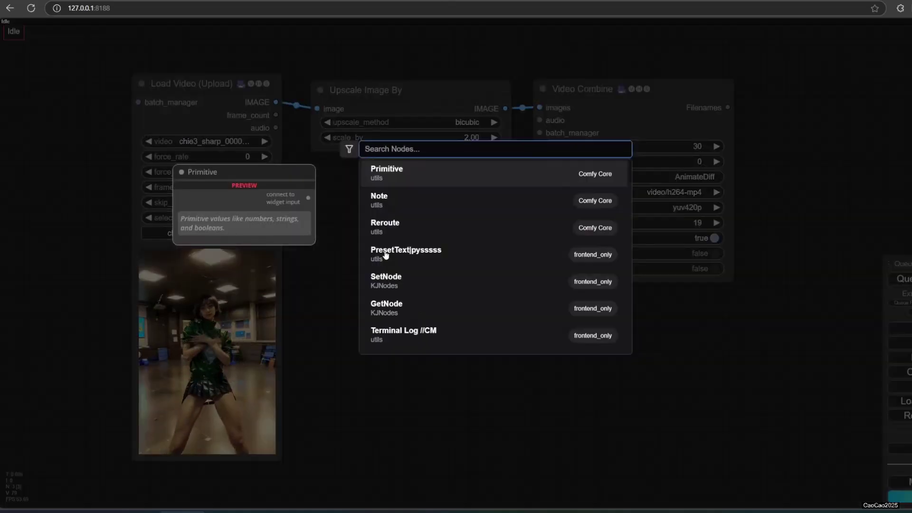
pyautogui.write('batch m')
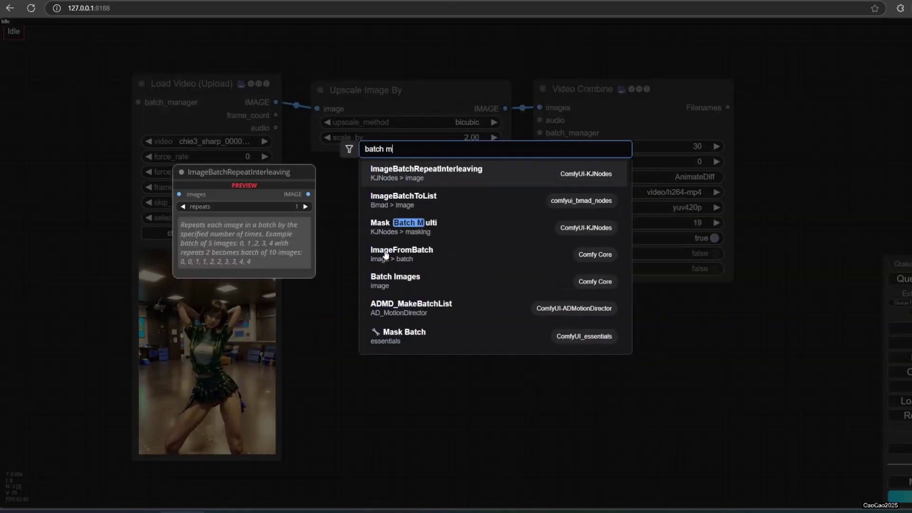
pyautogui.write('an')
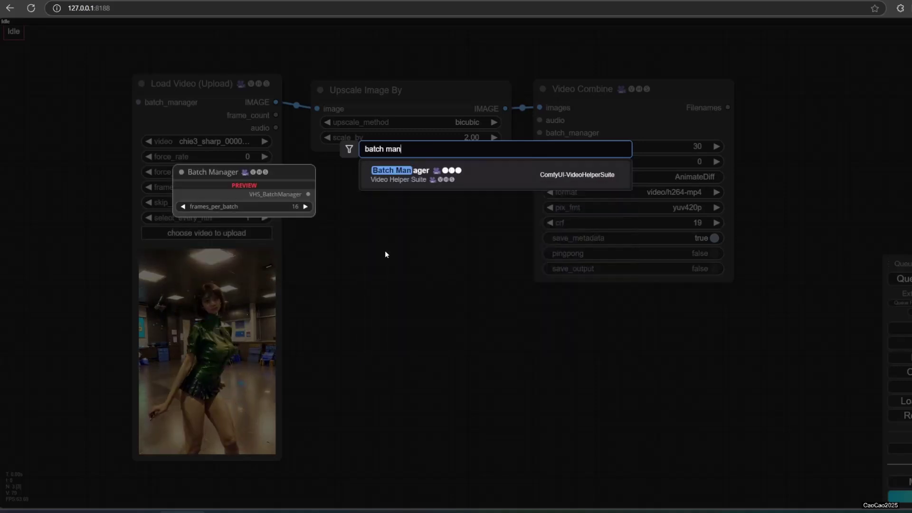
pyautogui.press('Return')
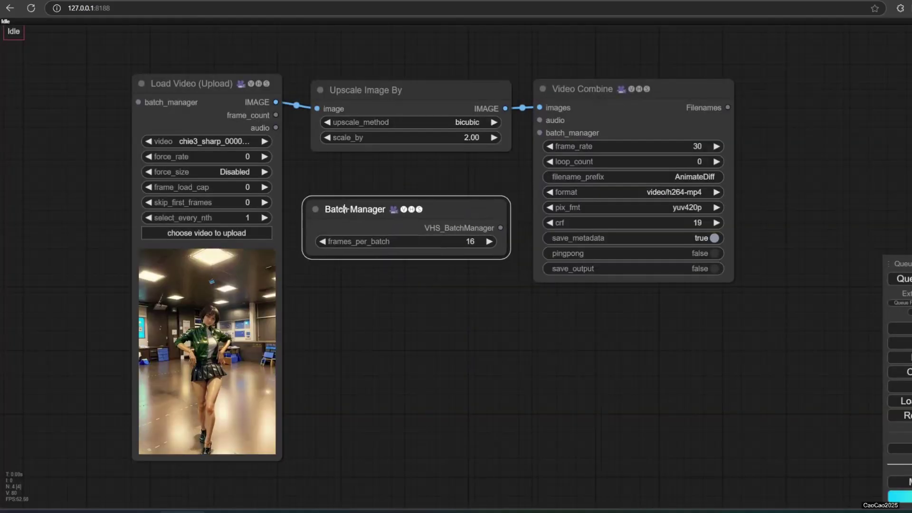
# Route the video's audio to Video Combine and the Batch Manager output into Load Video
pyautogui.moveTo(345, 208); pyautogui.dragTo(358, 189)
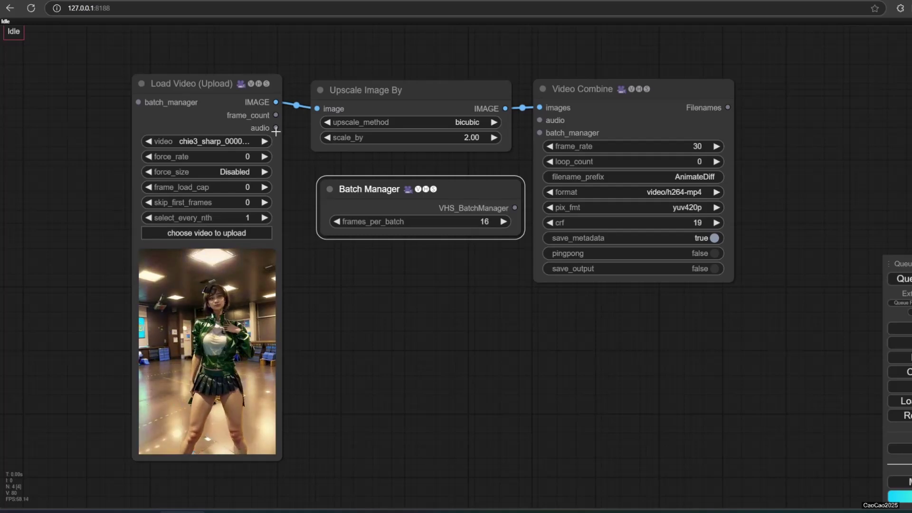
pyautogui.moveTo(275, 128); pyautogui.dragTo(540, 120)
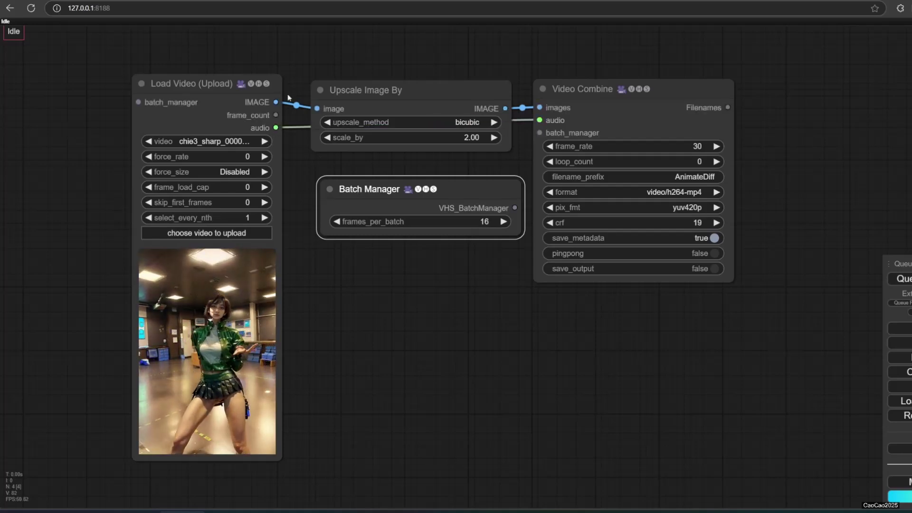
pyautogui.moveTo(515, 208); pyautogui.dragTo(155, 106)
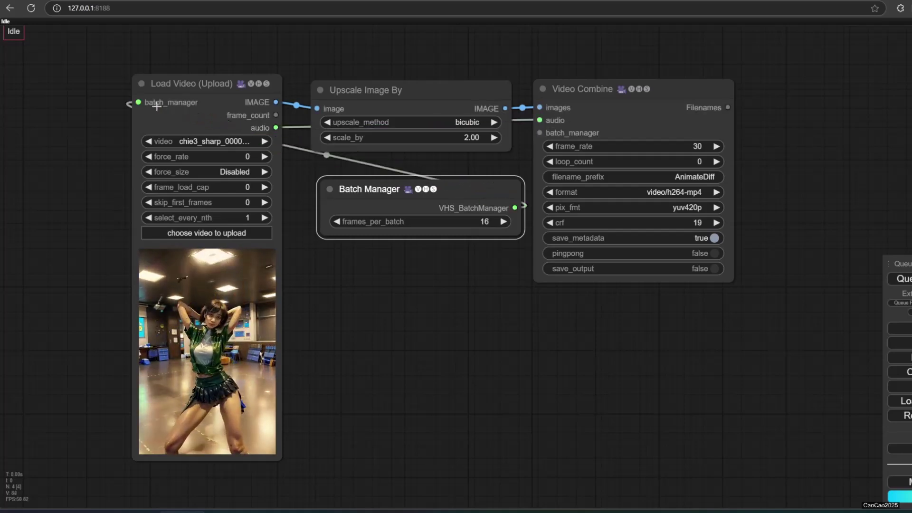
pyautogui.moveTo(509, 214)
pyautogui.mouseDown()
pyautogui.moveTo(485, 222)
pyautogui.moveTo(496, 221)
pyautogui.moveTo(540, 133)
pyautogui.mouseUp()
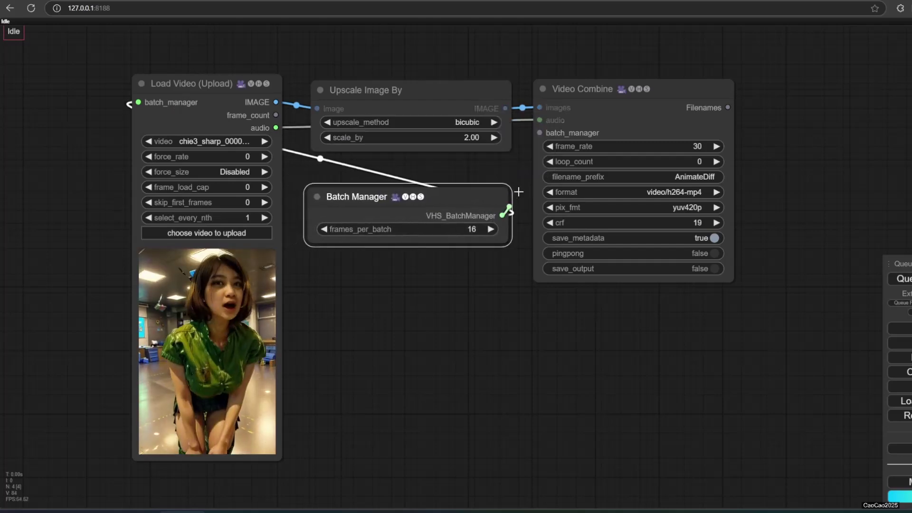
# Set frames_per_batch to 120 and queue the workflow
pyautogui.click(474, 235)
pyautogui.write('120')
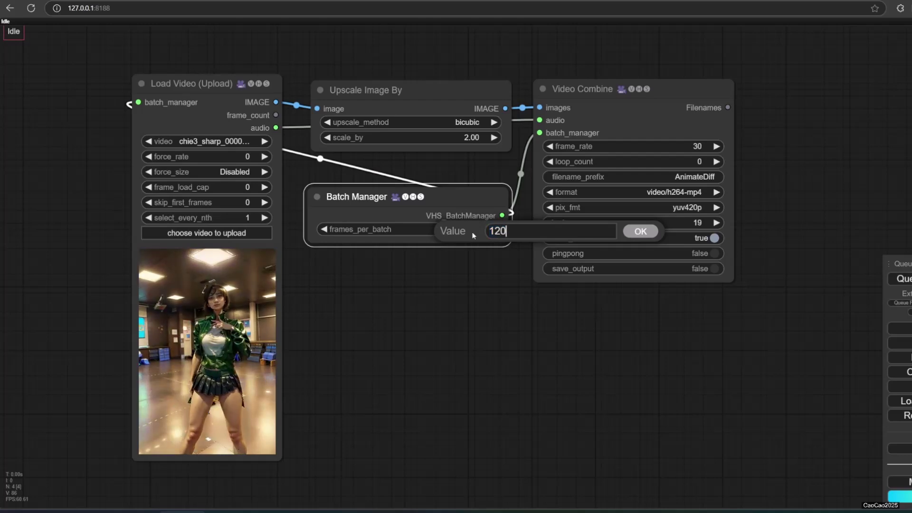
pyautogui.press('Return')
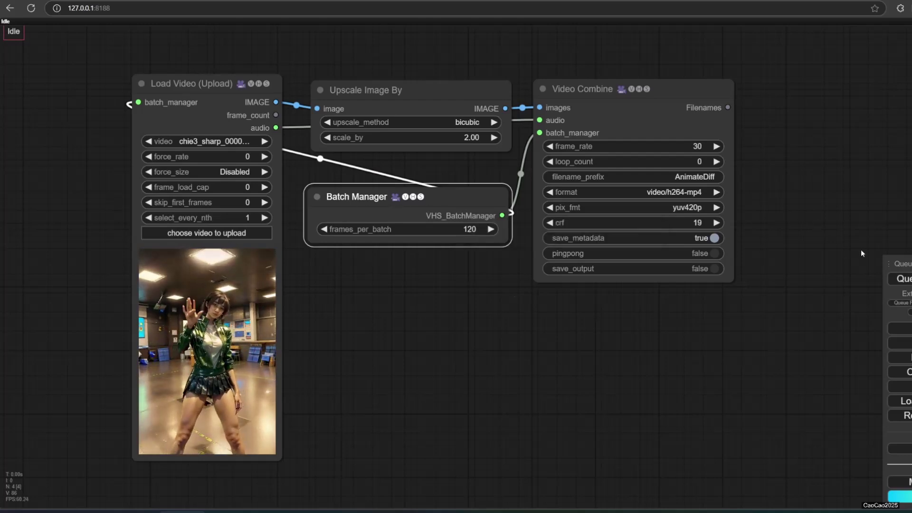
pyautogui.click(902, 279)
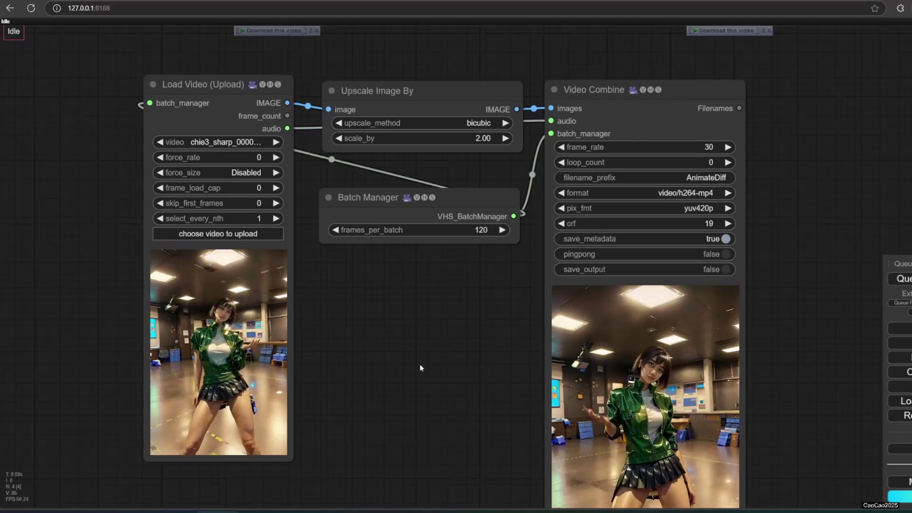
pyautogui.scroll(-2, 434, 318)
# Pan down to the Video Combine output preview, then reload the ComfyUI page
pyautogui.moveTo(437, 335)
pyautogui.mouseDown()
pyautogui.moveTo(444, 385)
pyautogui.moveTo(451, 267)
pyautogui.moveTo(437, 405)
pyautogui.moveTo(443, 397)
pyautogui.mouseUp()
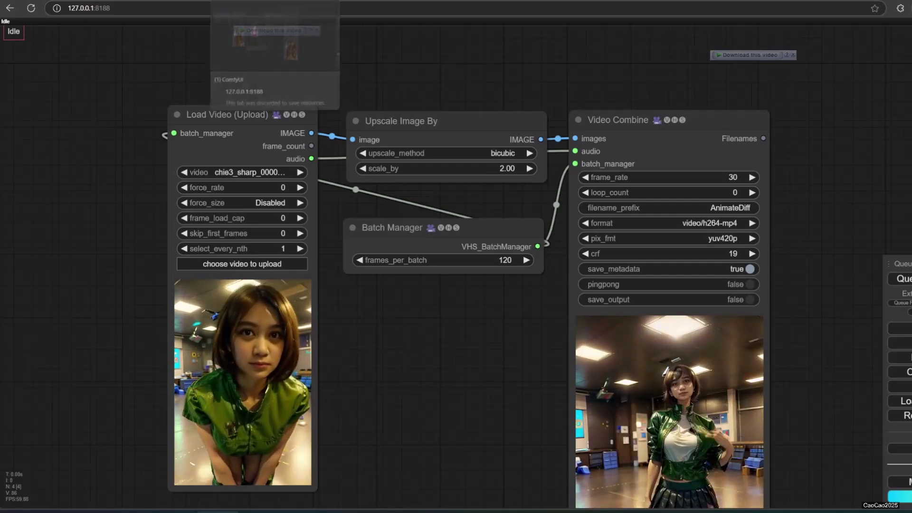
pyautogui.click(266, 0)
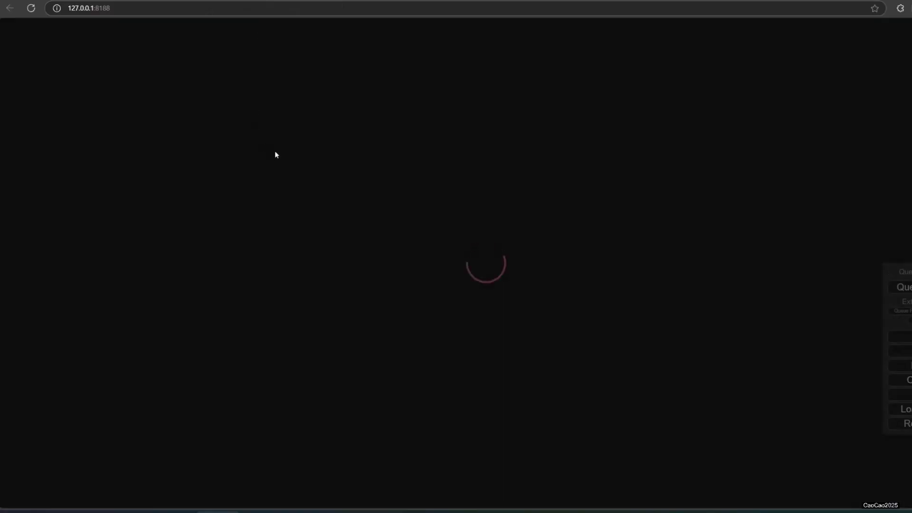
pyautogui.scroll(4, 449, 99)
pyautogui.scroll(2, 455, 97)
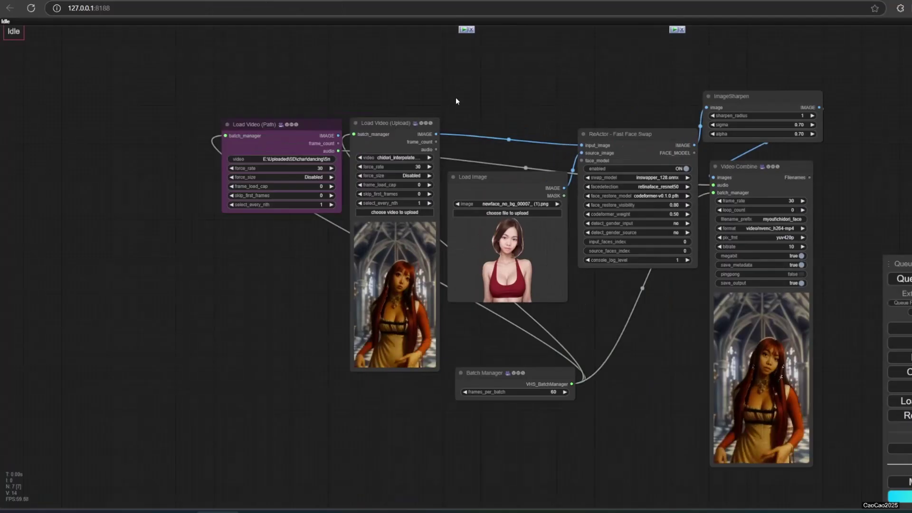
pyautogui.scroll(2, 518, 98)
# Pan to the loaders and nudge the 60-frame Batch Manager node in the ReActor workflow
pyautogui.moveTo(554, 93)
pyautogui.mouseDown()
pyautogui.moveTo(456, 86)
pyautogui.moveTo(432, 95)
pyautogui.mouseUp()
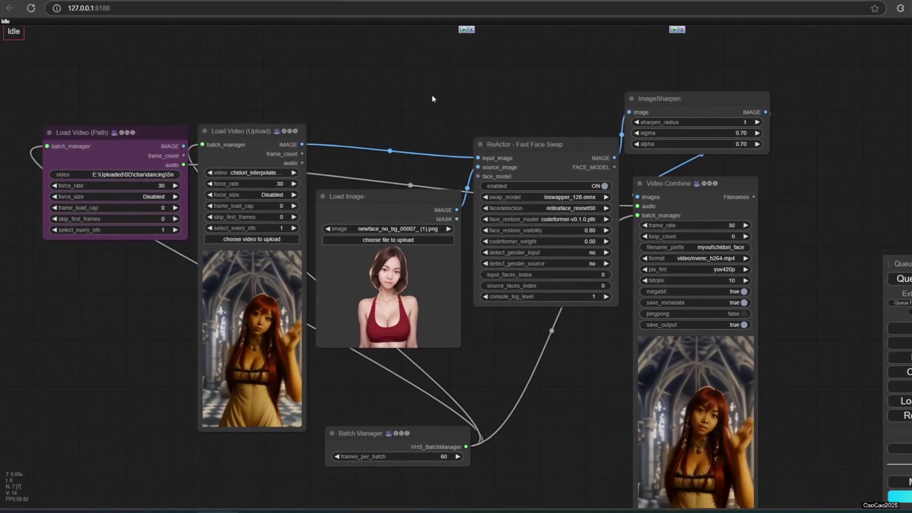
pyautogui.moveTo(374, 433); pyautogui.dragTo(396, 417)
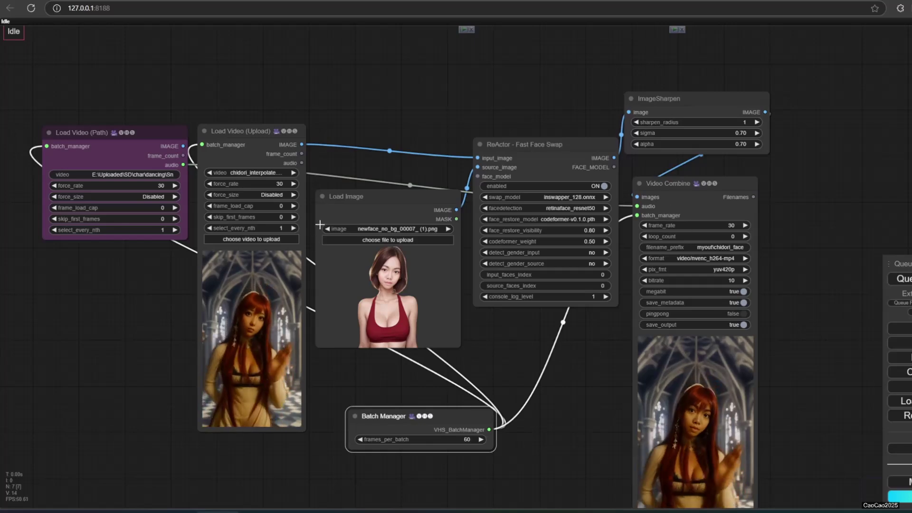
pyautogui.scroll(-2, 547, 331)
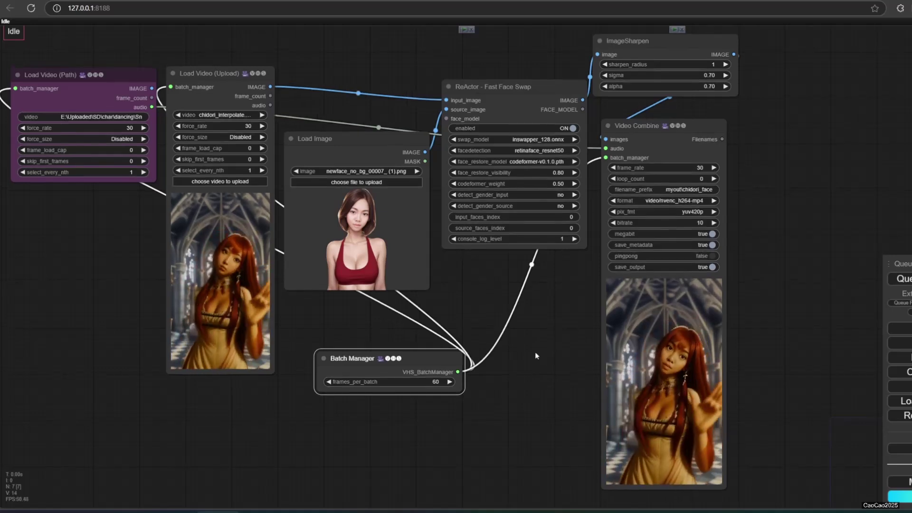
pyautogui.moveTo(535, 352)
pyautogui.mouseDown()
pyautogui.moveTo(545, 378)
pyautogui.moveTo(545, 366)
pyautogui.mouseUp()
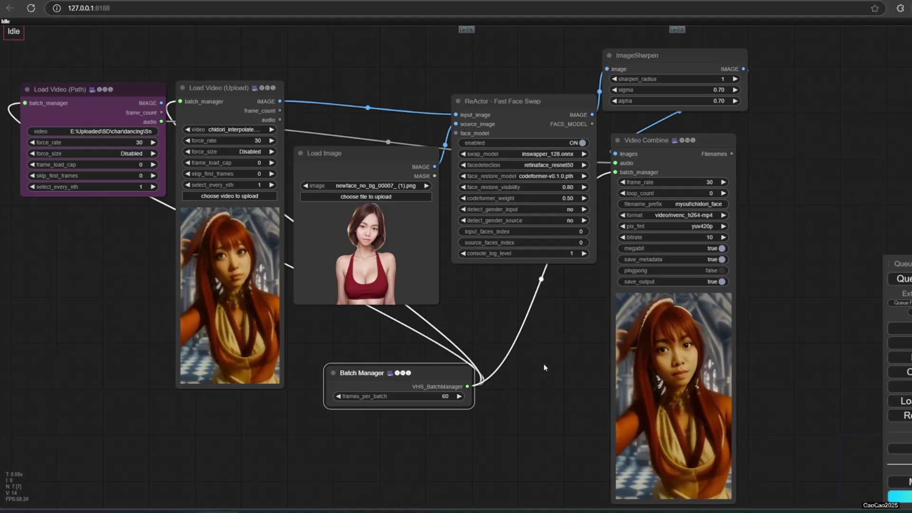
pyautogui.moveTo(543, 364); pyautogui.dragTo(543, 371)
pyautogui.moveTo(543, 371); pyautogui.dragTo(544, 366)
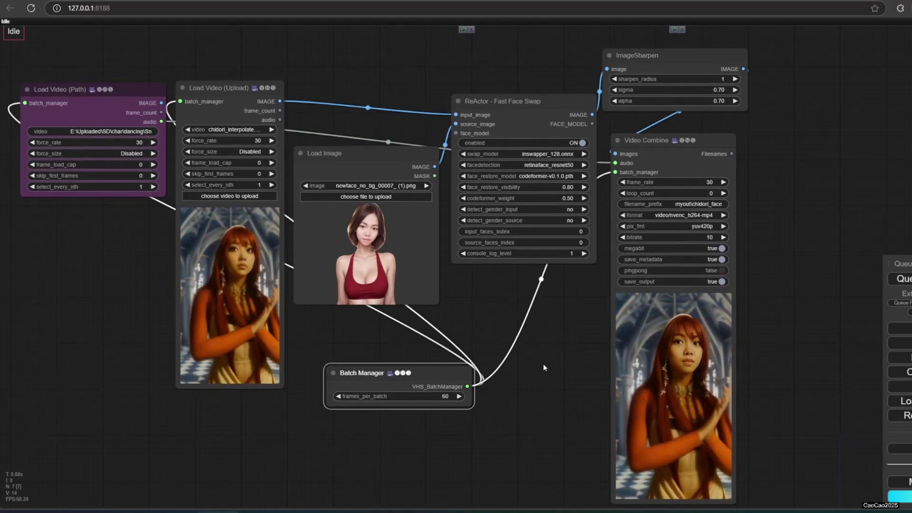
pyautogui.moveTo(543, 363); pyautogui.dragTo(543, 371)
pyautogui.moveTo(543, 371); pyautogui.dragTo(545, 366)
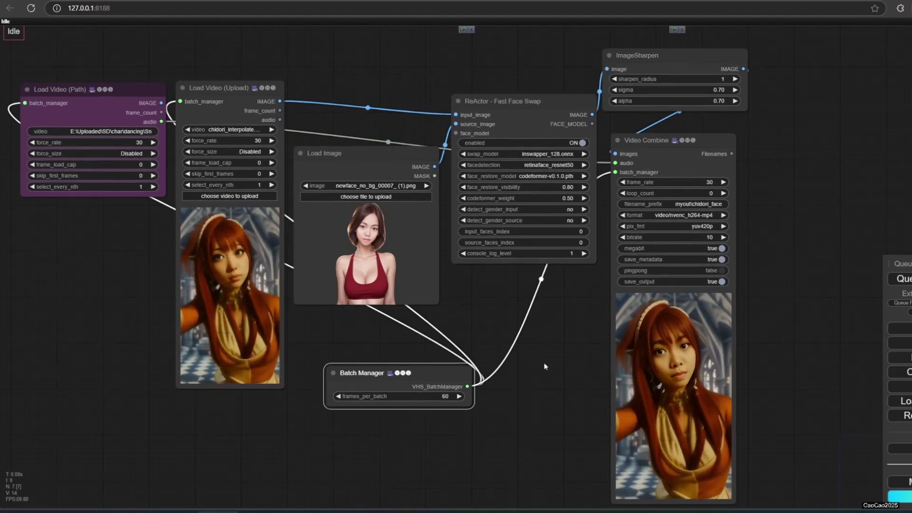